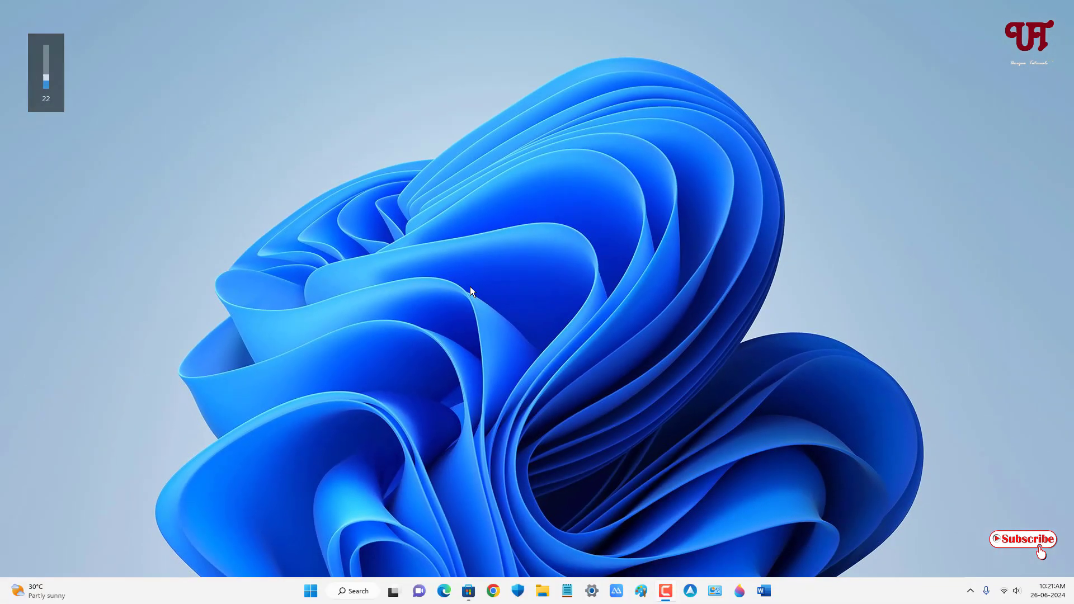
# Search Microsoft Store for 'ModernFlyouts', install ModernFlyouts (Preview) and launch it.
pyautogui.click(469, 591)
pyautogui.click(433, 48)
pyautogui.write('ModernFlyouts')
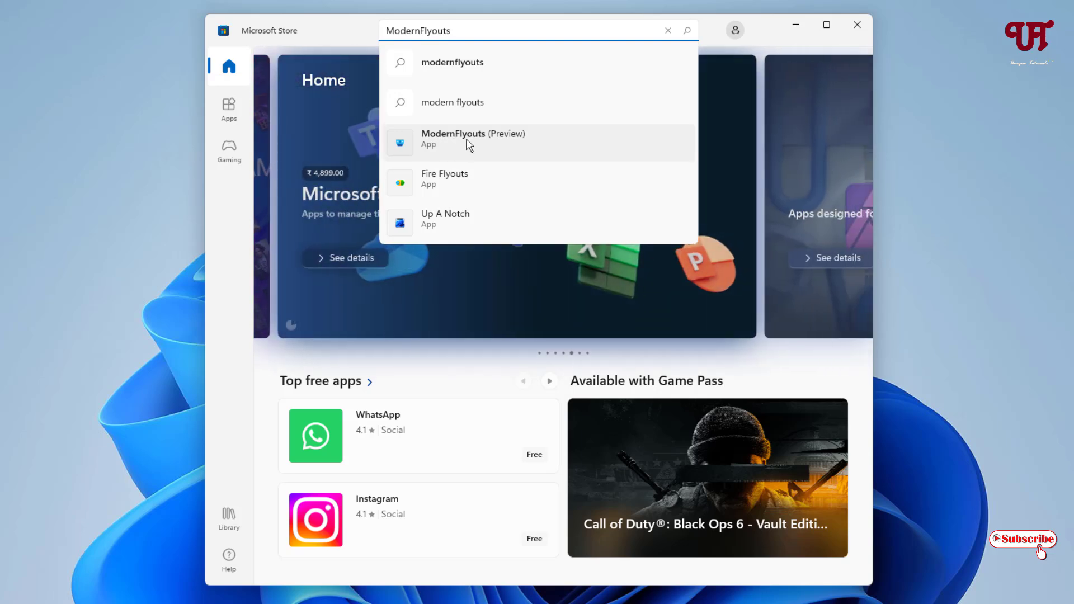
pyautogui.click(469, 146)
pyautogui.click(800, 83)
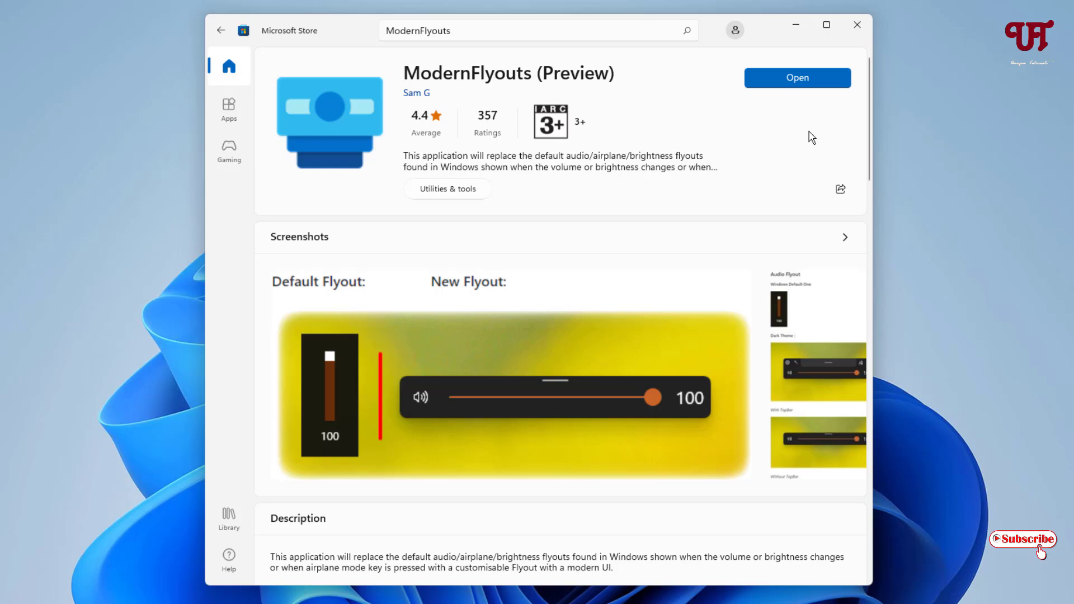
pyautogui.click(801, 80)
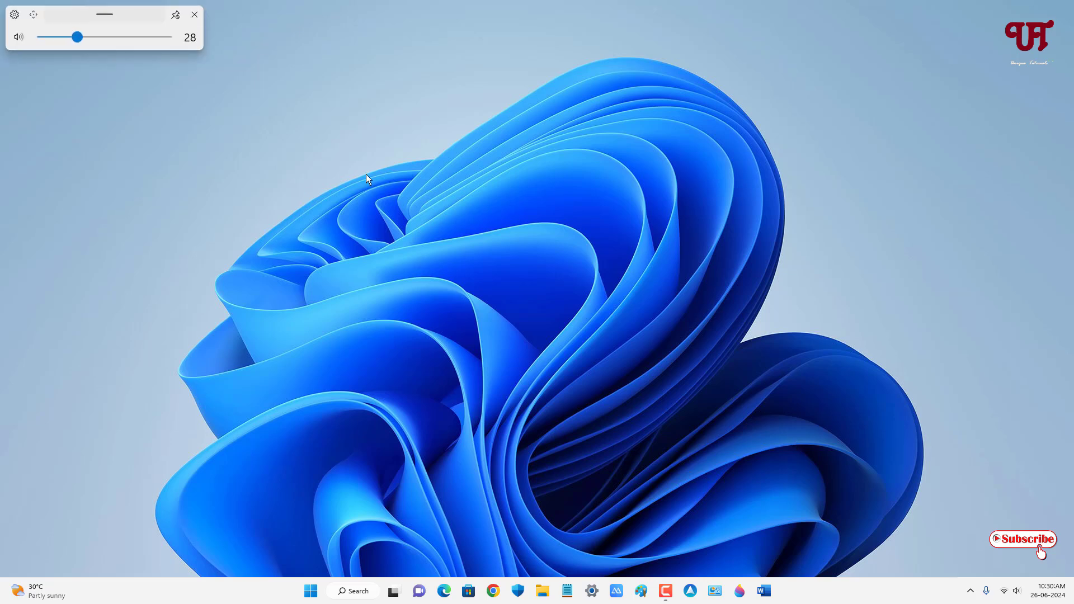
# Drag the volume flyout to the top centre of the screen and unpin it so it hides.
pyautogui.moveTo(113, 15); pyautogui.dragTo(493, 37)
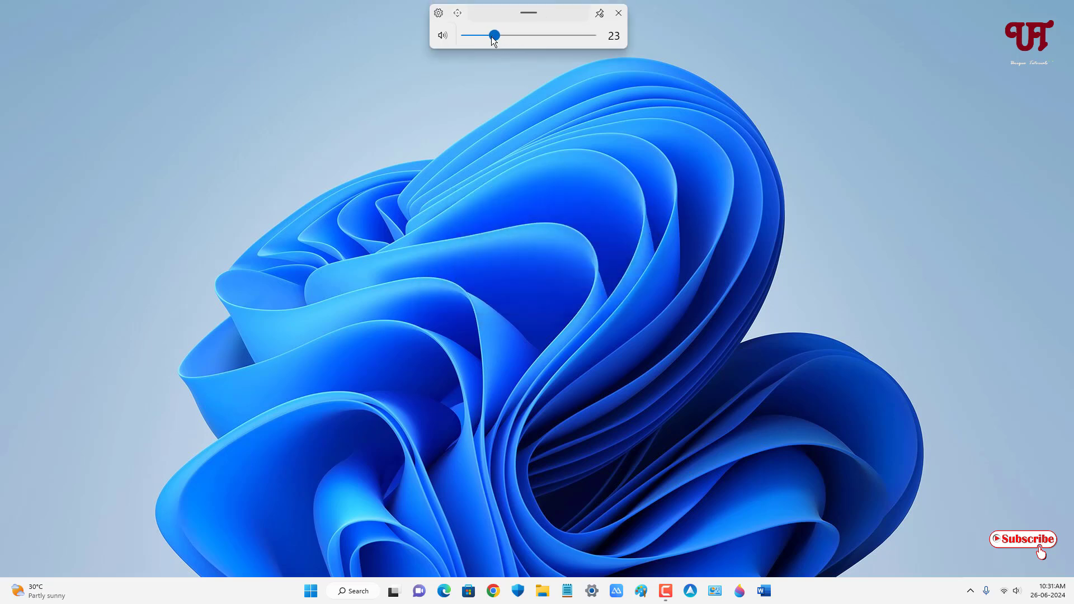
pyautogui.click(601, 21)
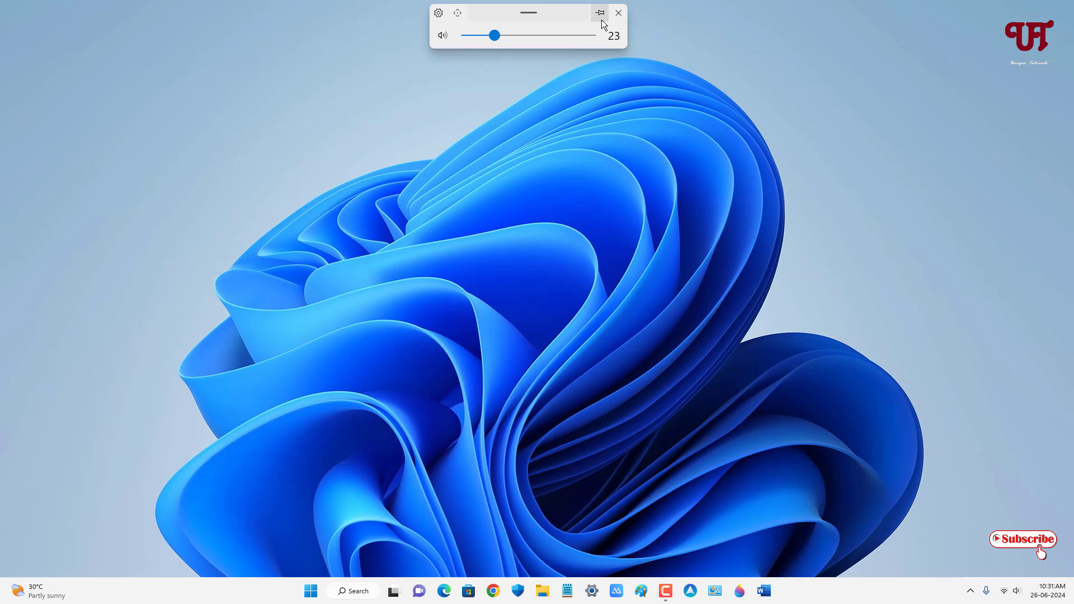
# Open ModernFlyouts Settings from its icon among the hidden tray icons.
pyautogui.click(970, 591)
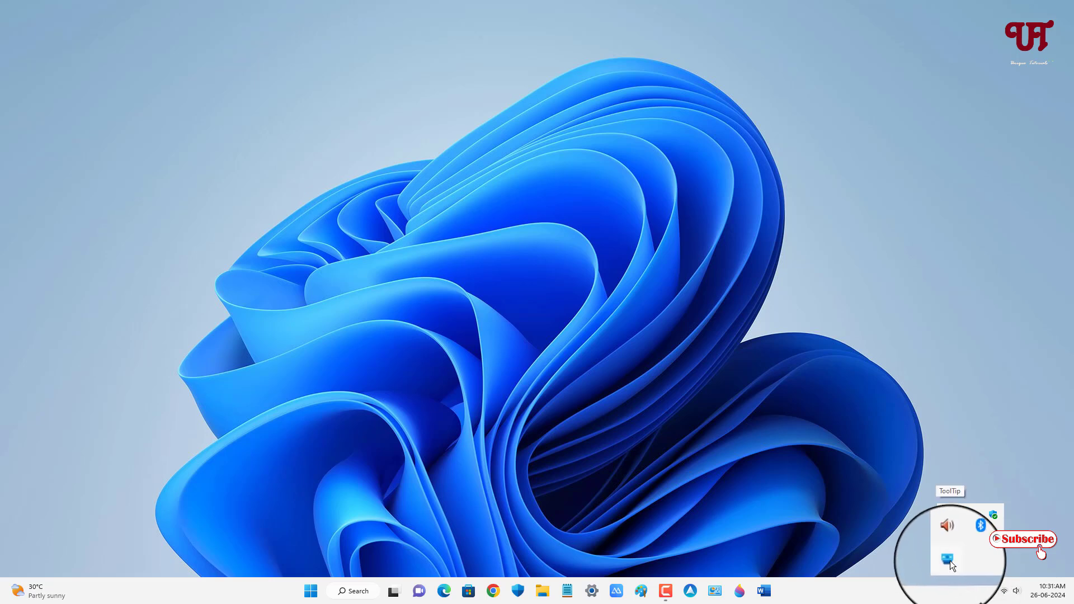
pyautogui.rightClick(950, 561)
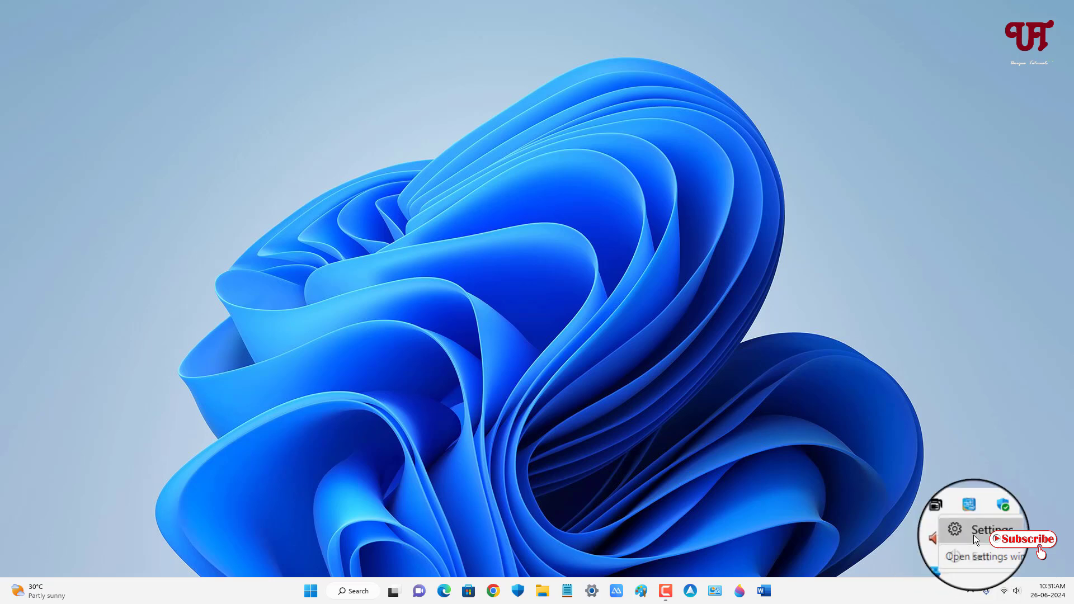
pyautogui.click(974, 535)
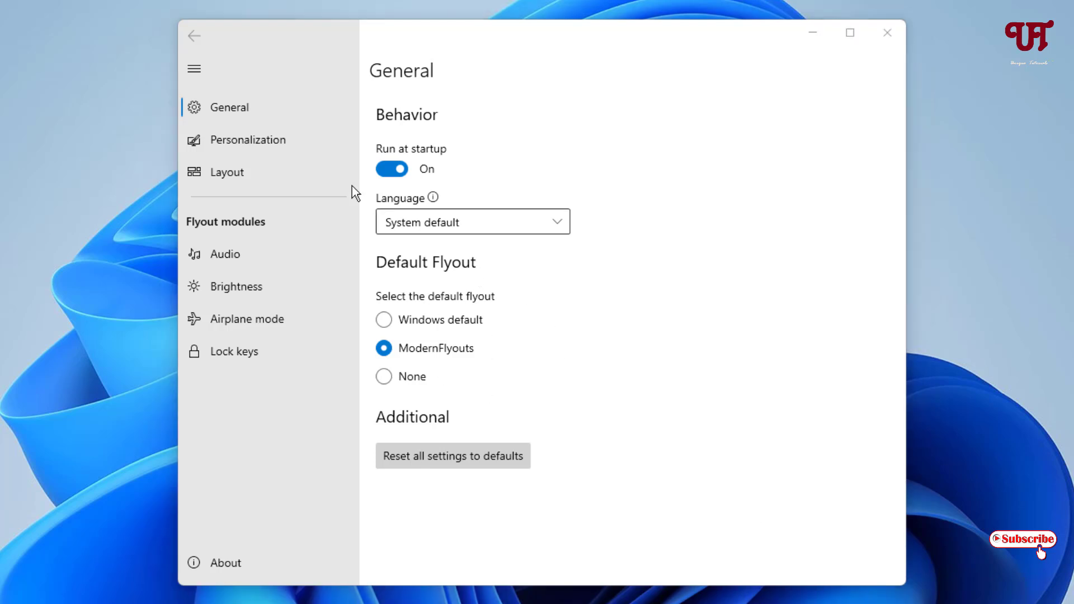
# Review the Personalization page: Auto-hide TopBar, 100% opacity and 2750 ms flyout timeout.
pyautogui.click(220, 146)
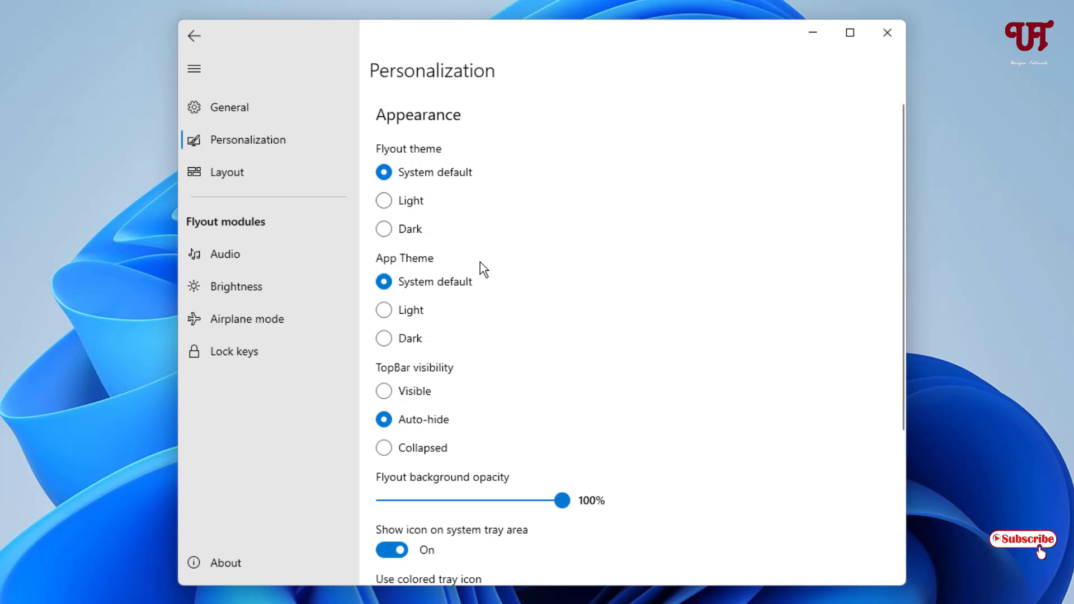
pyautogui.scroll(-3, 480, 262)
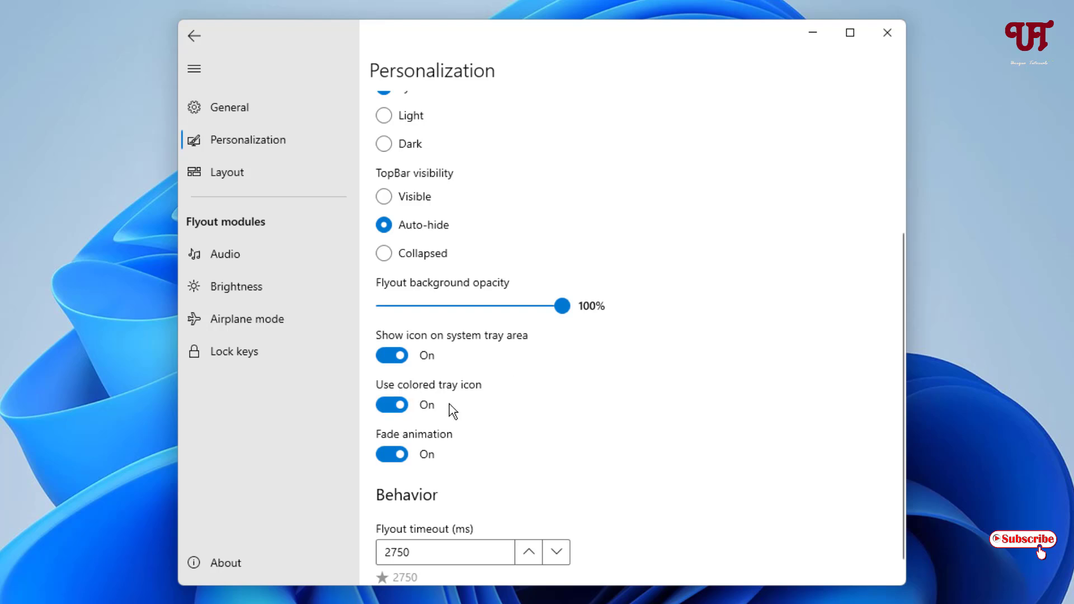
pyautogui.scroll(-1, 472, 401)
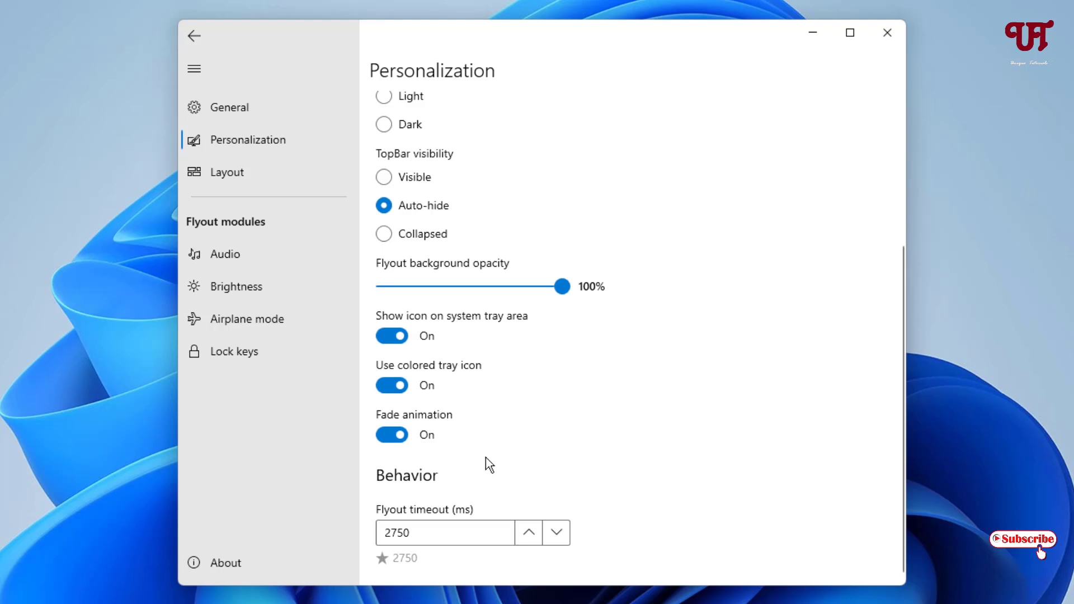
# In Layout, set Horizontal alignment to Center, keeping Vertical alignment Top and expand direction Auto.
pyautogui.click(256, 174)
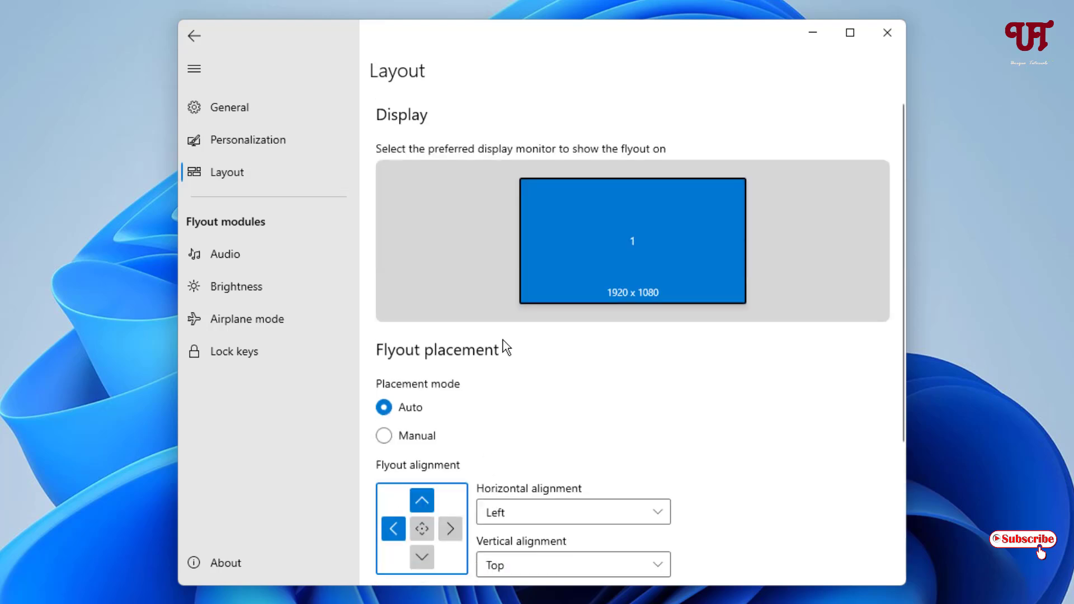
pyautogui.scroll(-2, 522, 365)
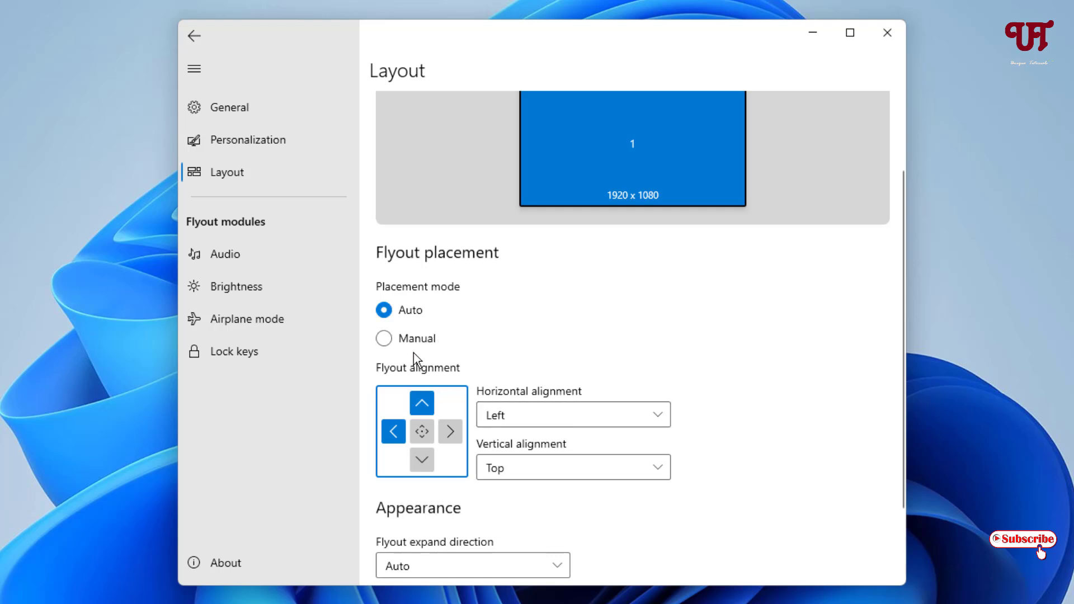
pyautogui.click(614, 421)
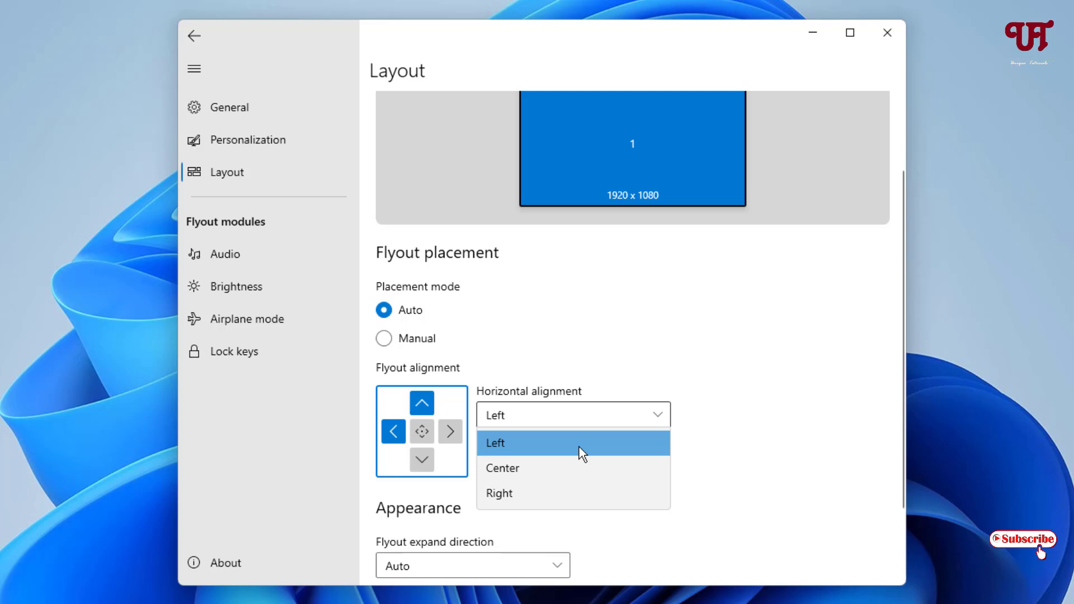
pyautogui.click(554, 467)
pyautogui.click(610, 469)
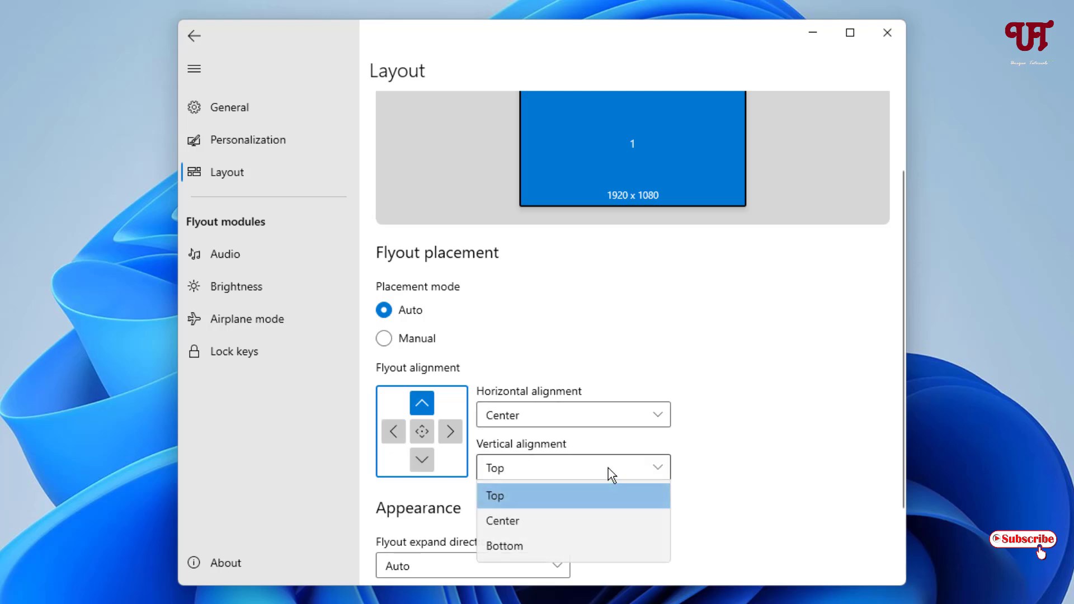
pyautogui.click(682, 431)
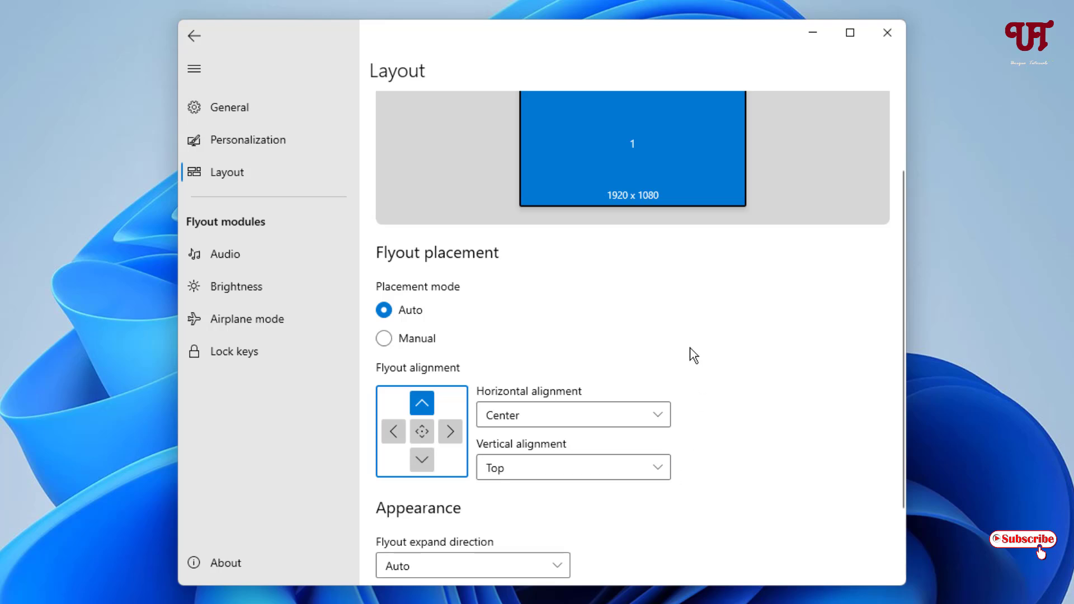
pyautogui.scroll(-2, 750, 388)
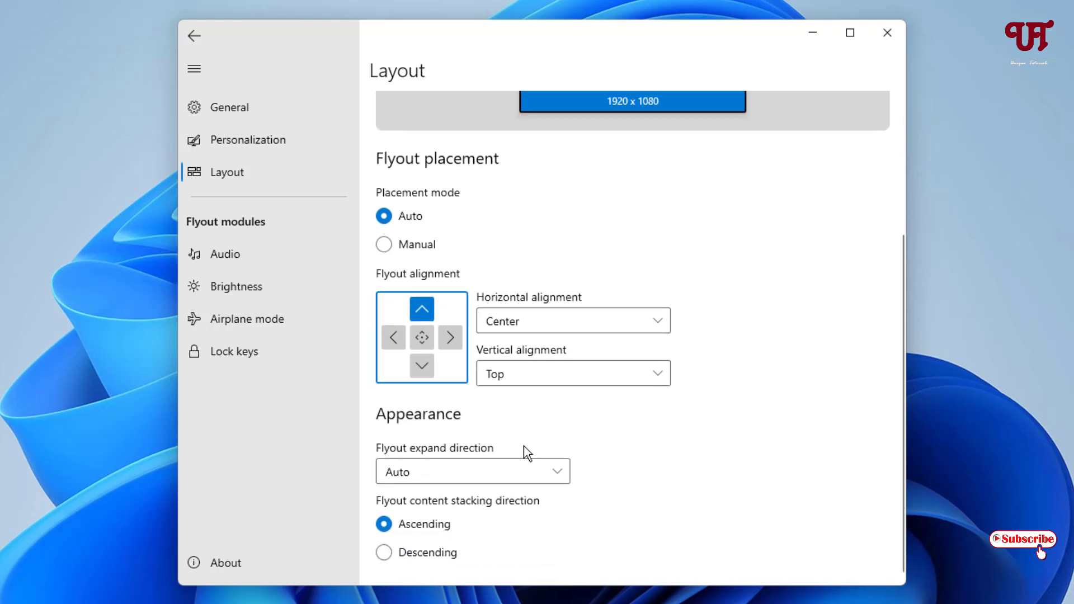
pyautogui.click(556, 475)
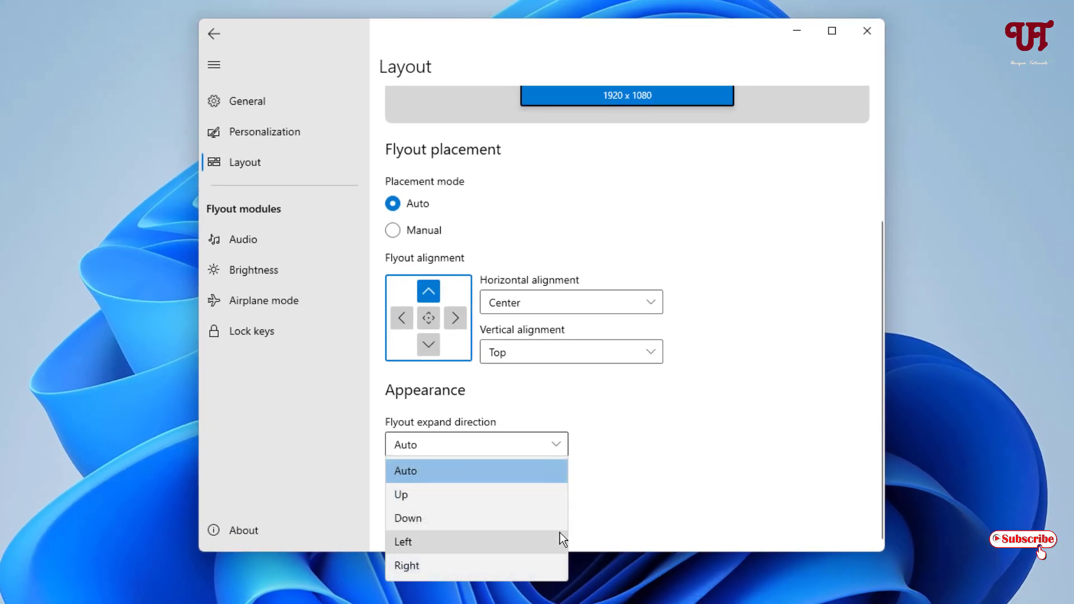
pyautogui.click(442, 476)
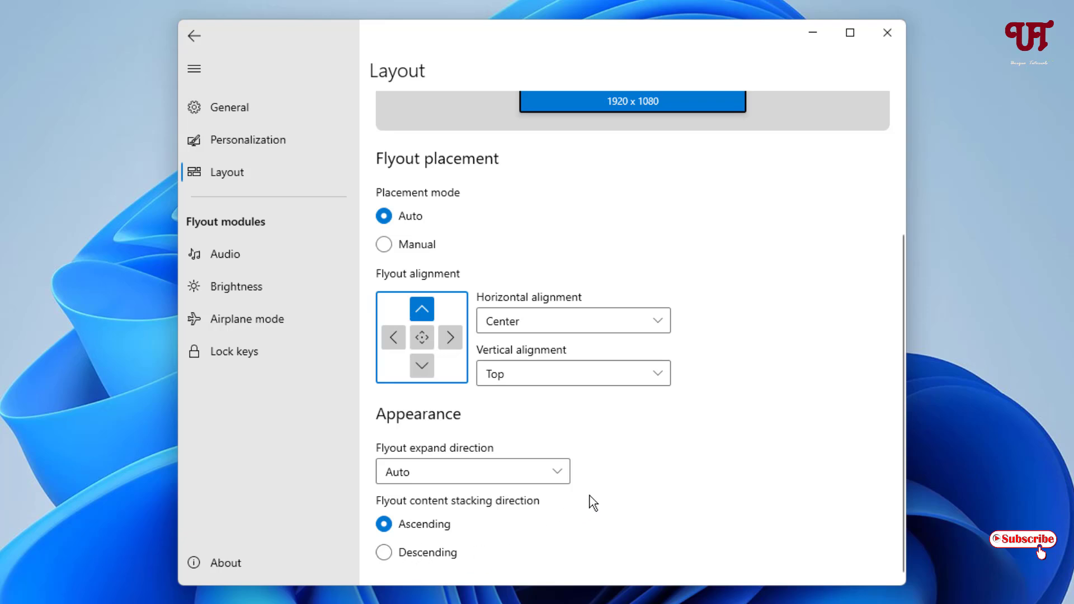
pyautogui.scroll(3, 596, 492)
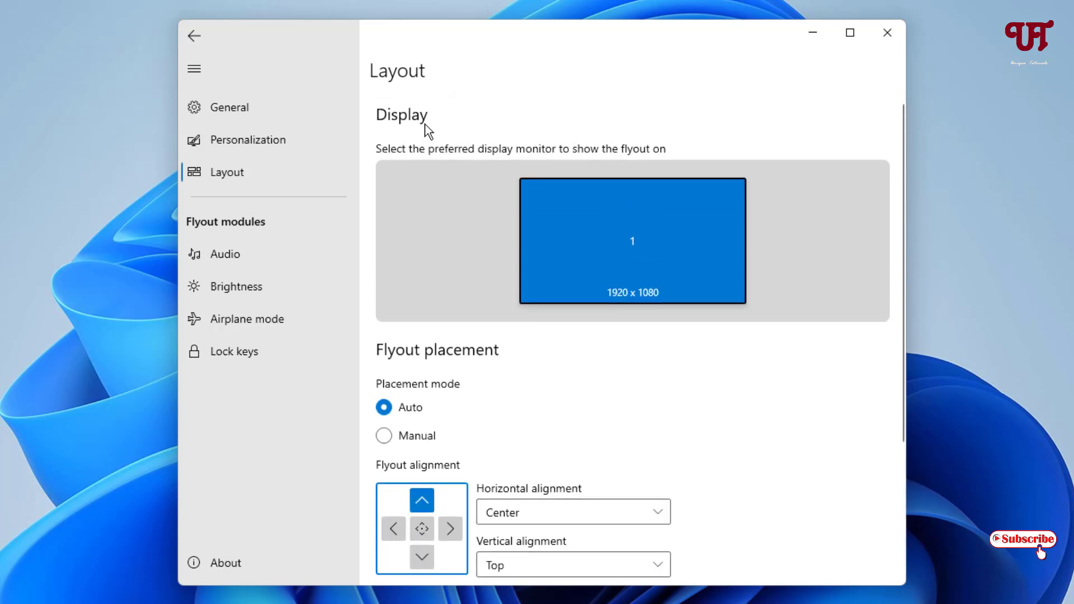
# Browse the Audio (including Media), Brightness, Airplane mode and Lock keys settings, then minimize the window.
pyautogui.click(227, 262)
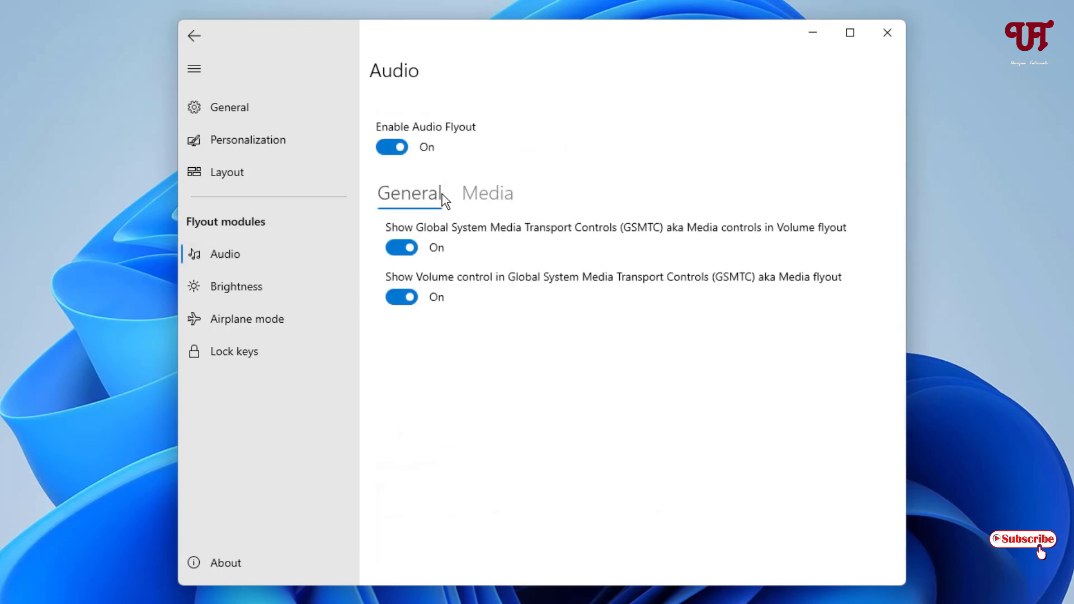
pyautogui.click(479, 197)
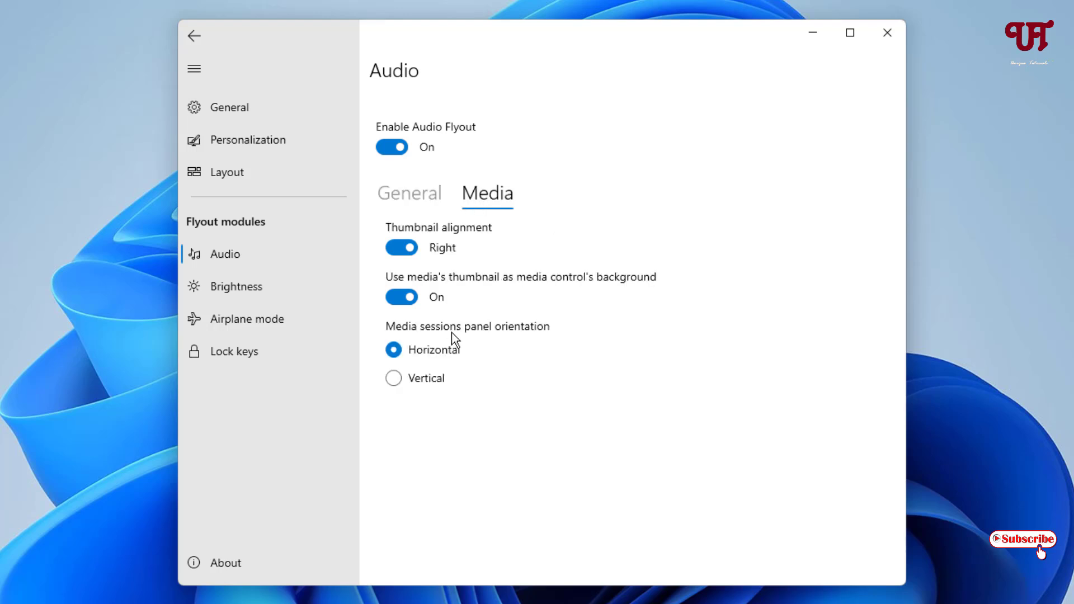
pyautogui.click(269, 302)
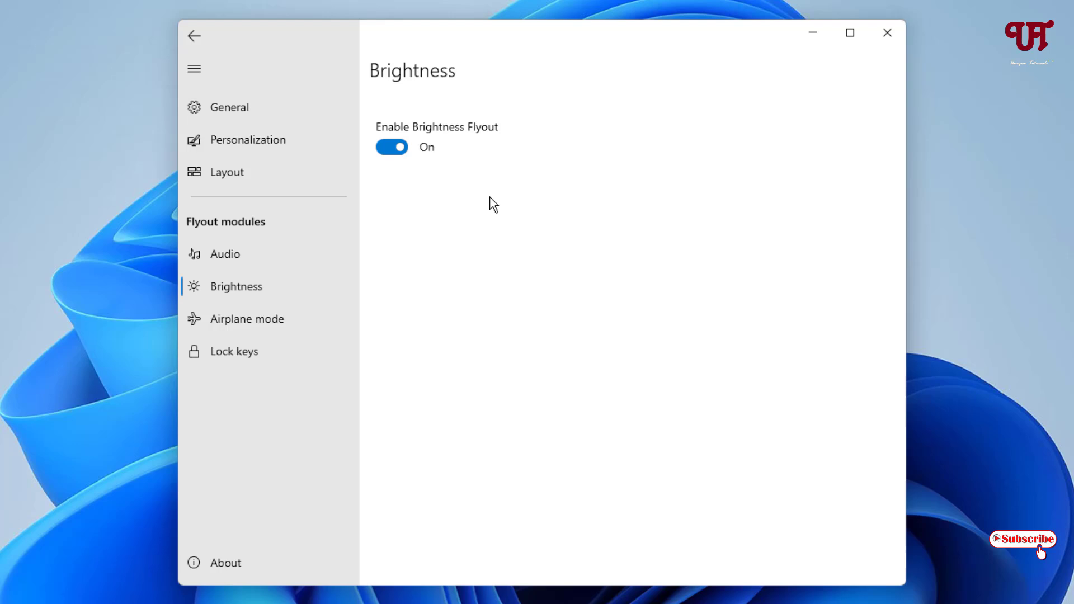
pyautogui.click(264, 328)
pyautogui.click(253, 347)
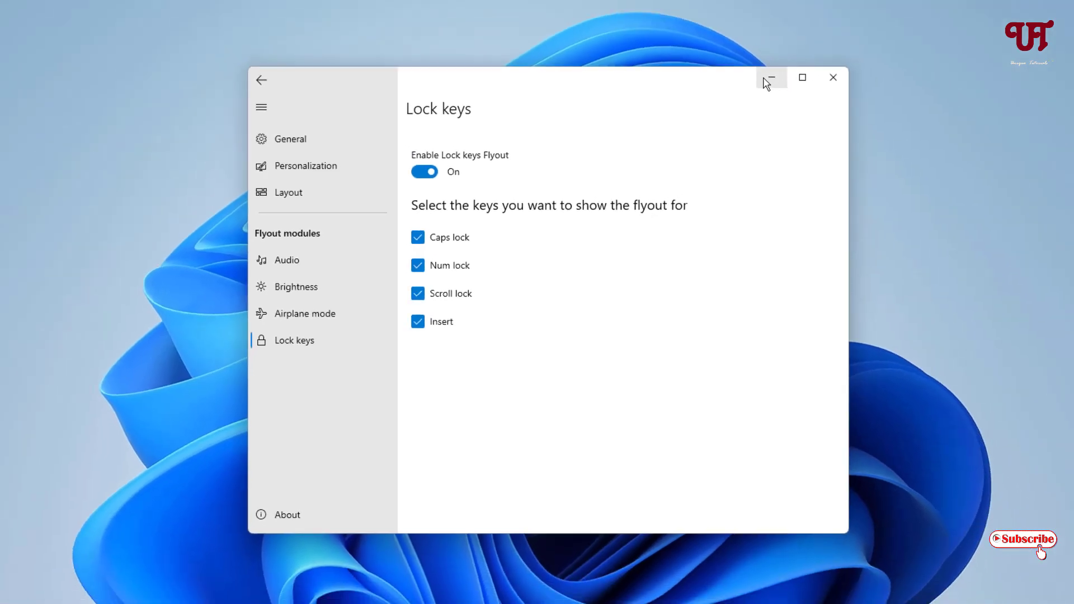
pyautogui.click(767, 83)
# Toggle Caps Lock on and off to check the lock keys flyout at top centre.
pyautogui.press('capslock')
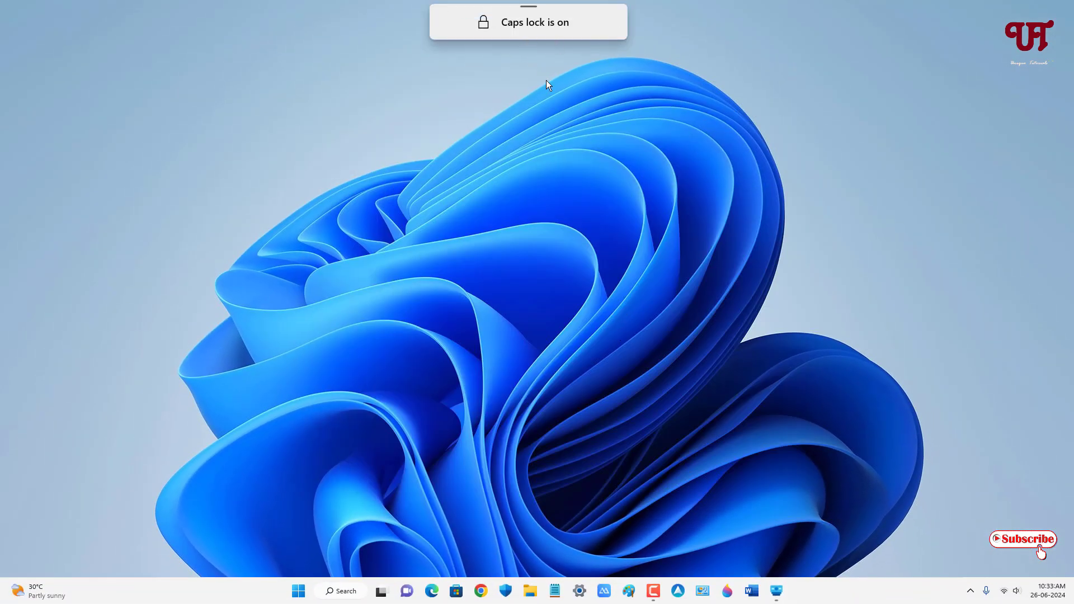
pyautogui.press('capslock')
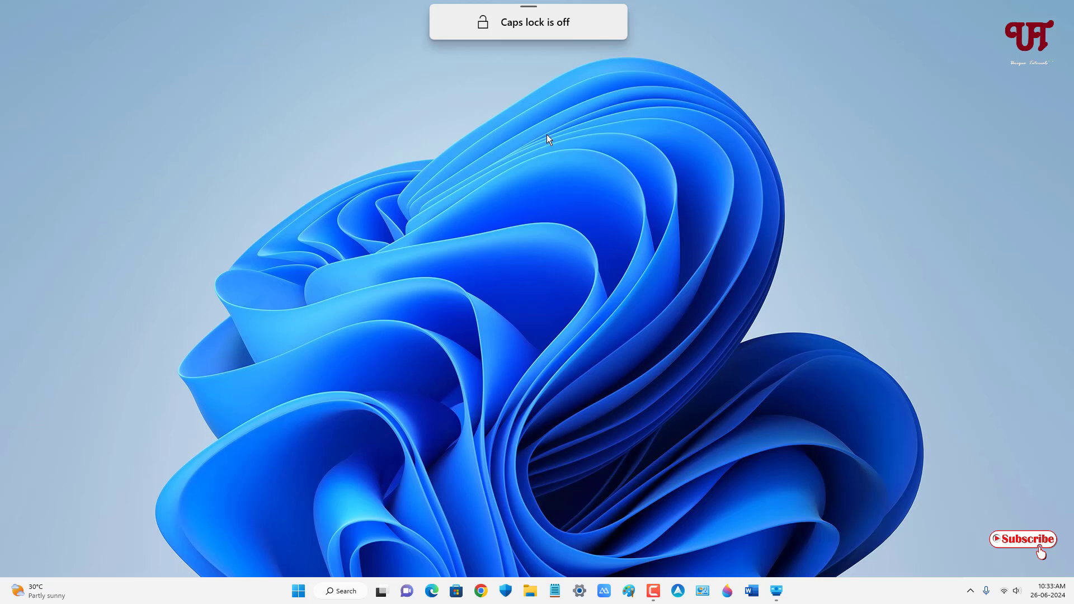